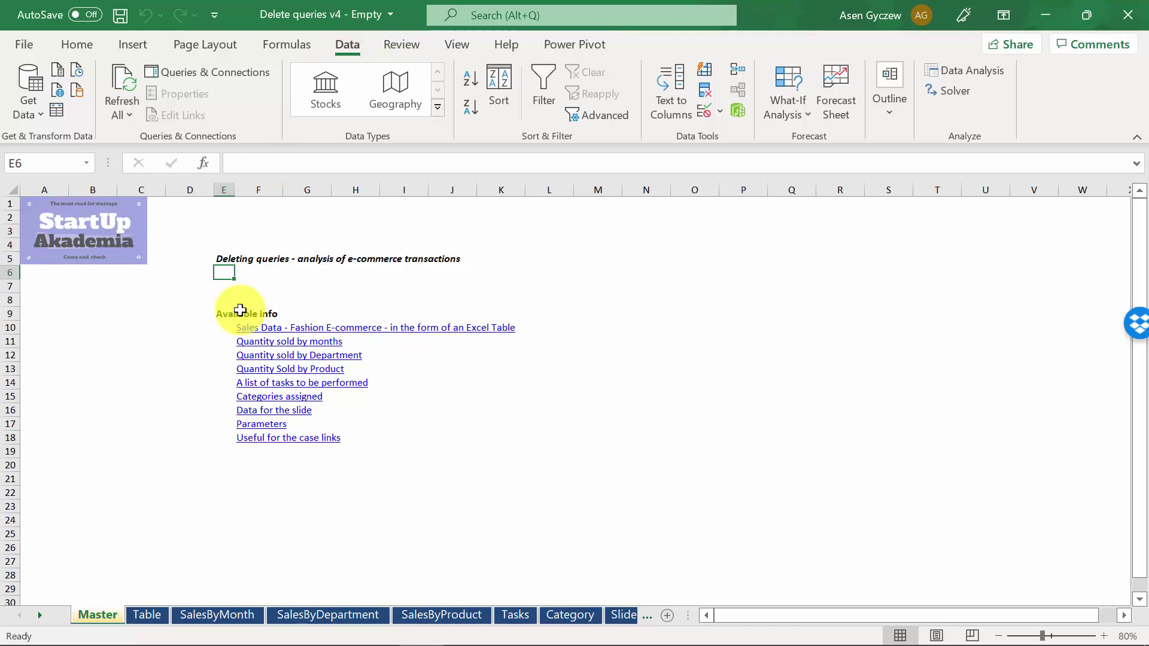
Browse the Master, SalesByMonth, SalesByDepartment, SalesByProduct and Table sheets, ending on SalesByMonth.
left_click(175, 326)
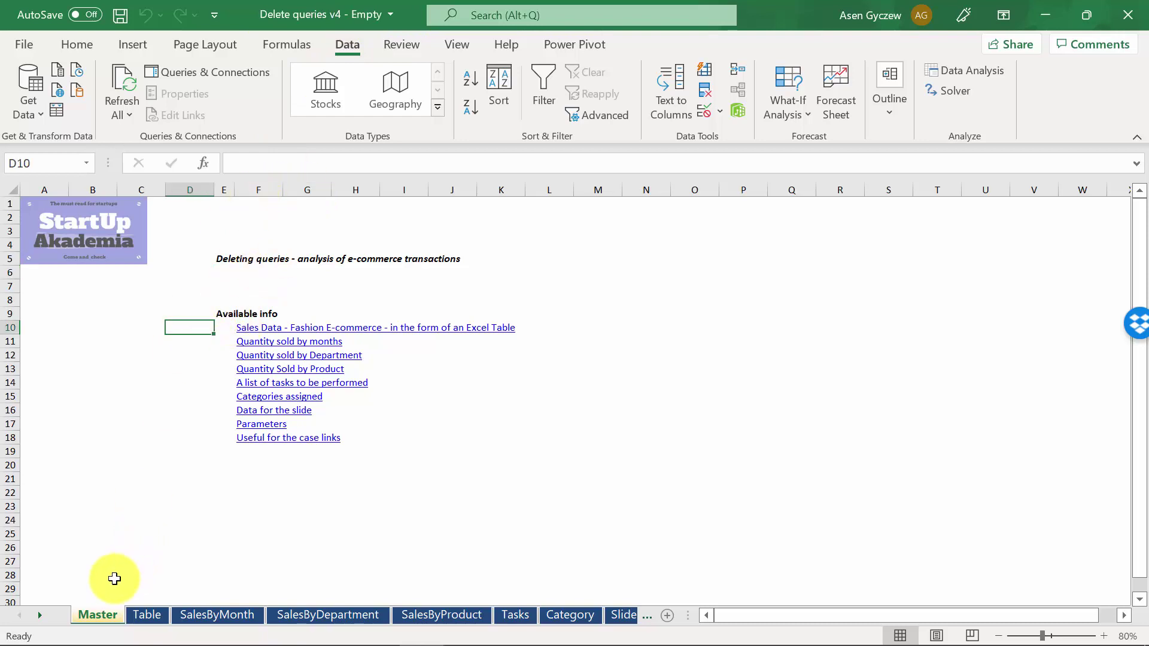
left_click(258, 189)
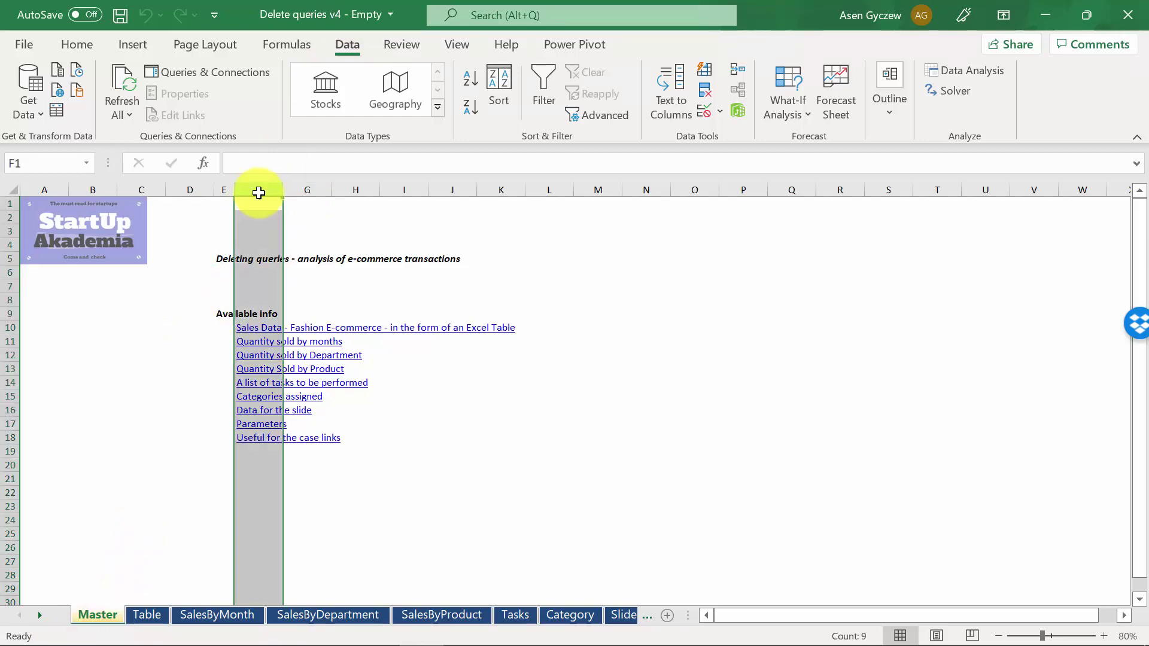
left_click(199, 616)
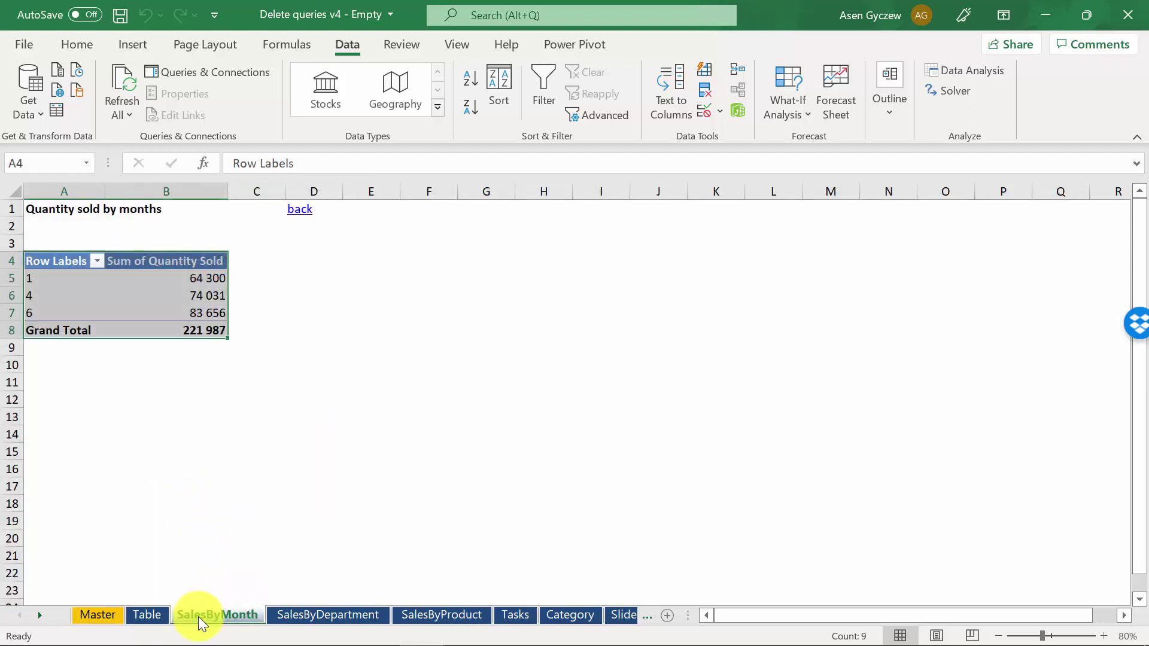
left_click(297, 614)
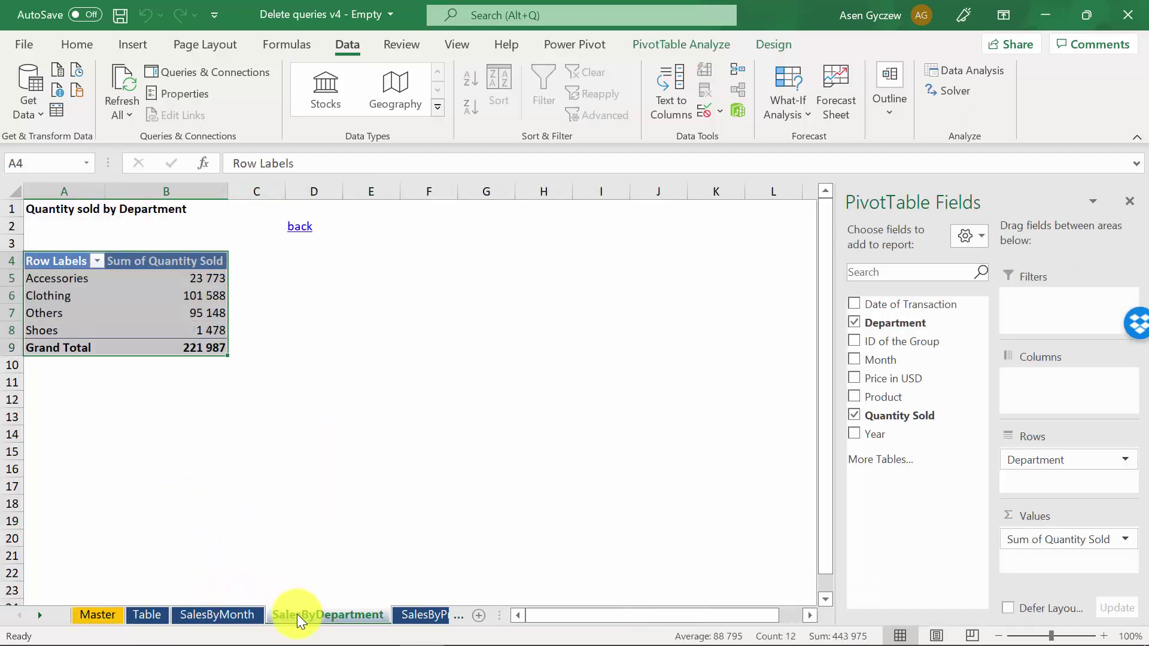
left_click(249, 616)
left_click(289, 615)
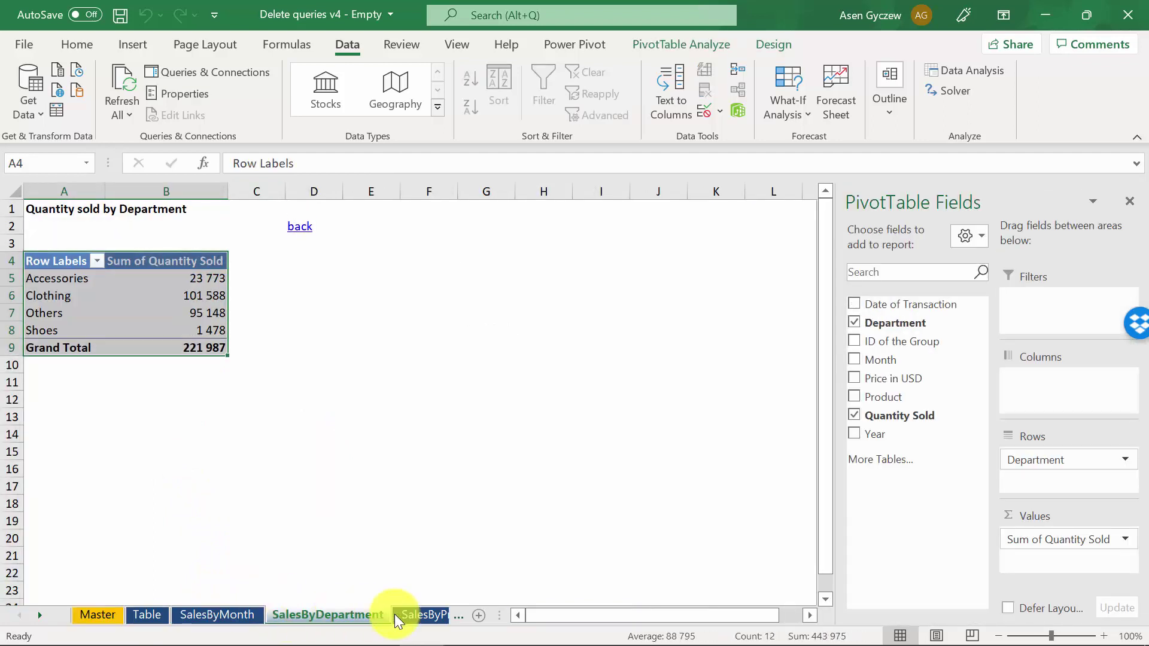
left_click(415, 616)
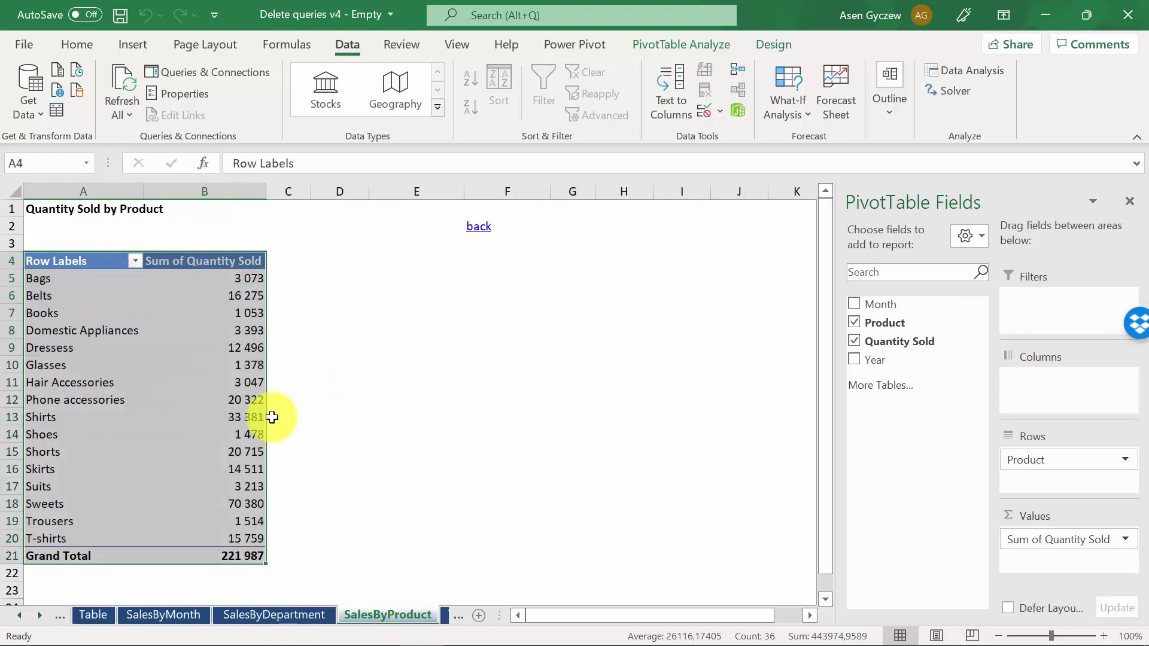
left_click(94, 615)
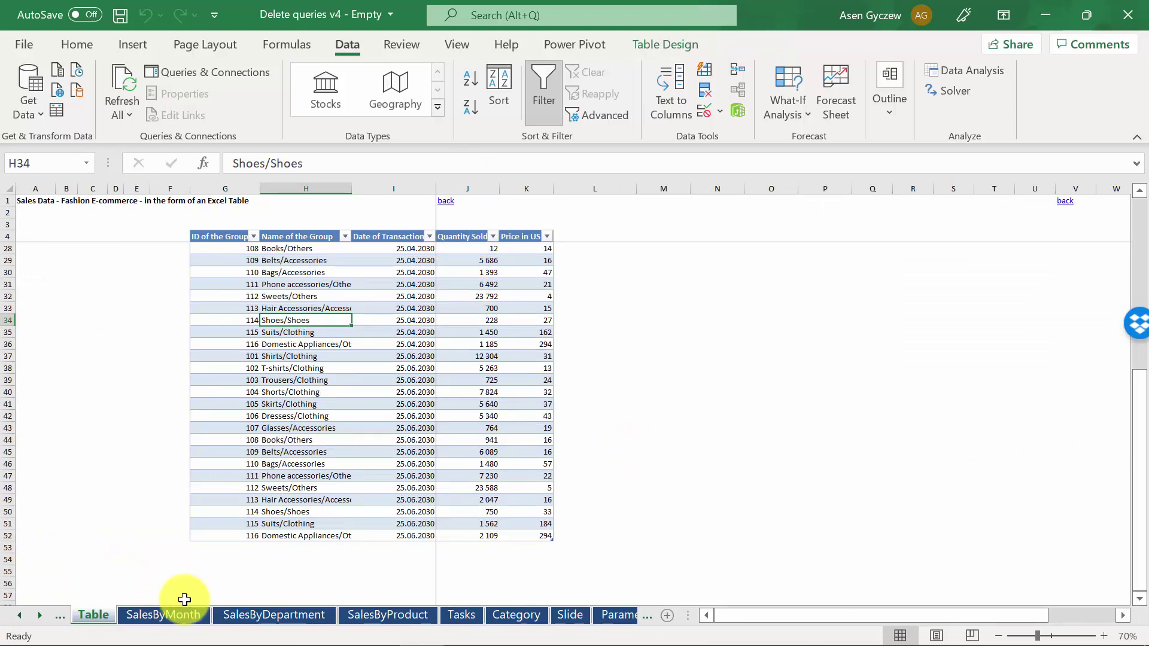
left_click(183, 603)
left_click(185, 614)
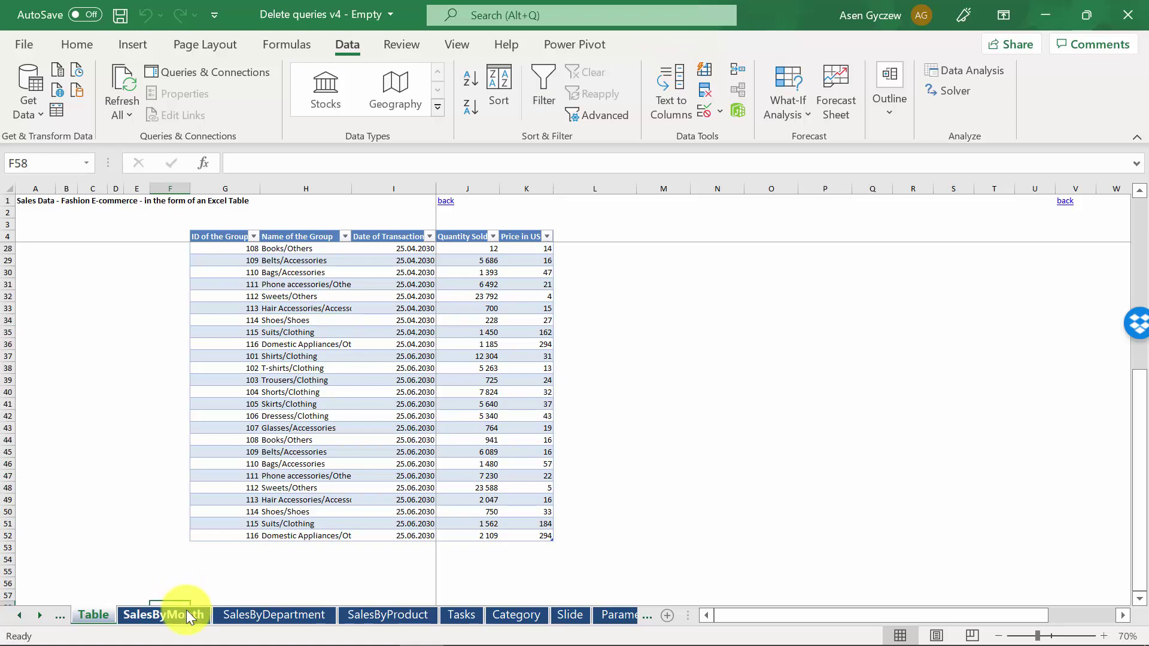
Show Queries & Connections widened so all three query names read fully, previewing SalesByMonth.
left_click(240, 453)
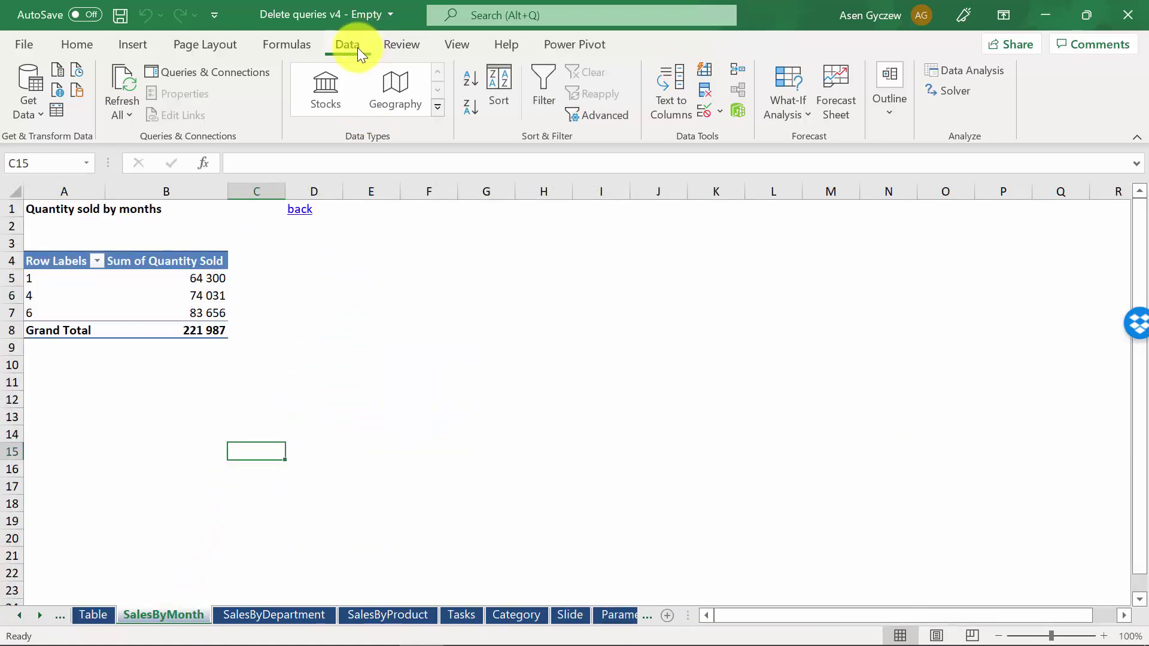
left_click(215, 71)
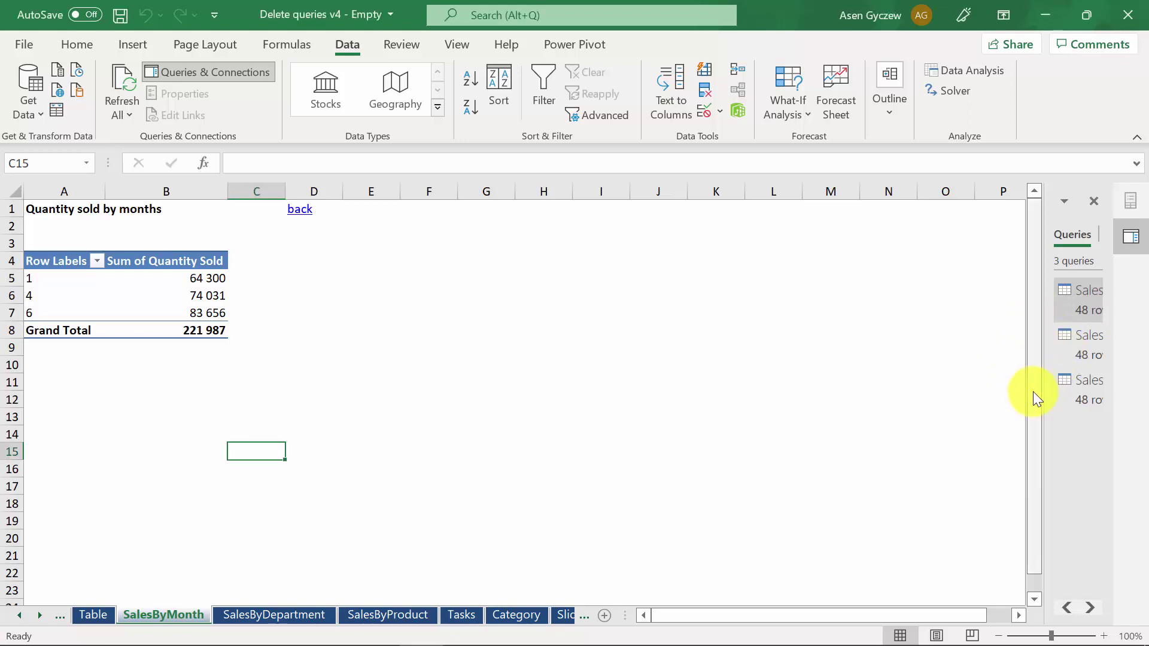
left_click_drag(1039, 378, 946, 374)
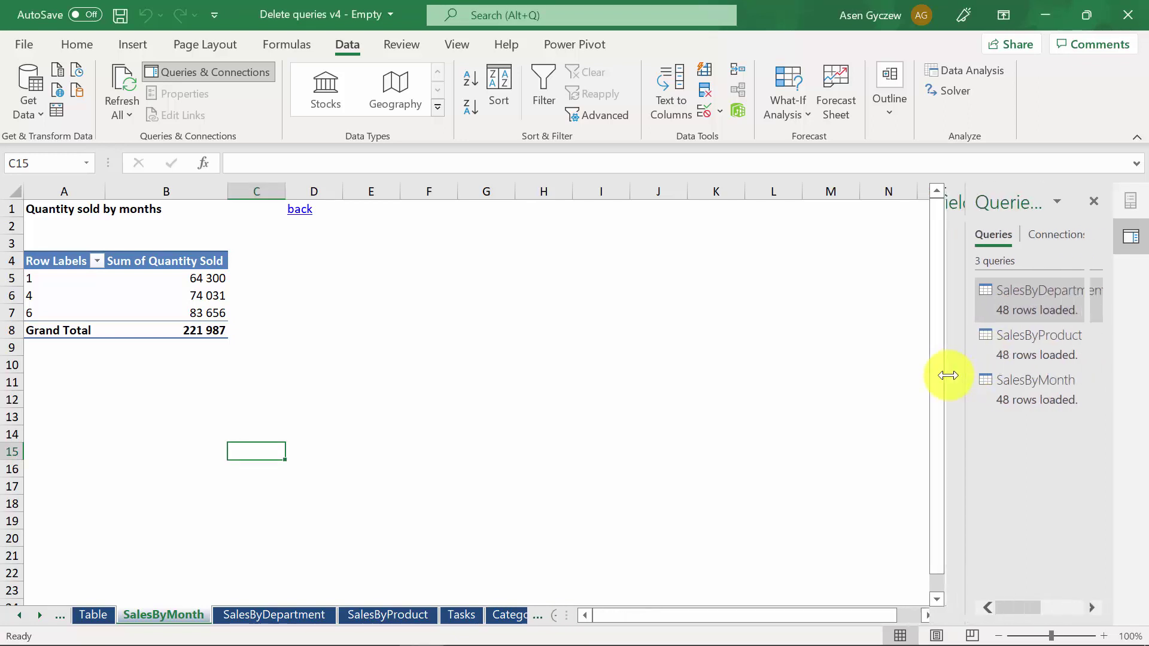
left_click(542, 330)
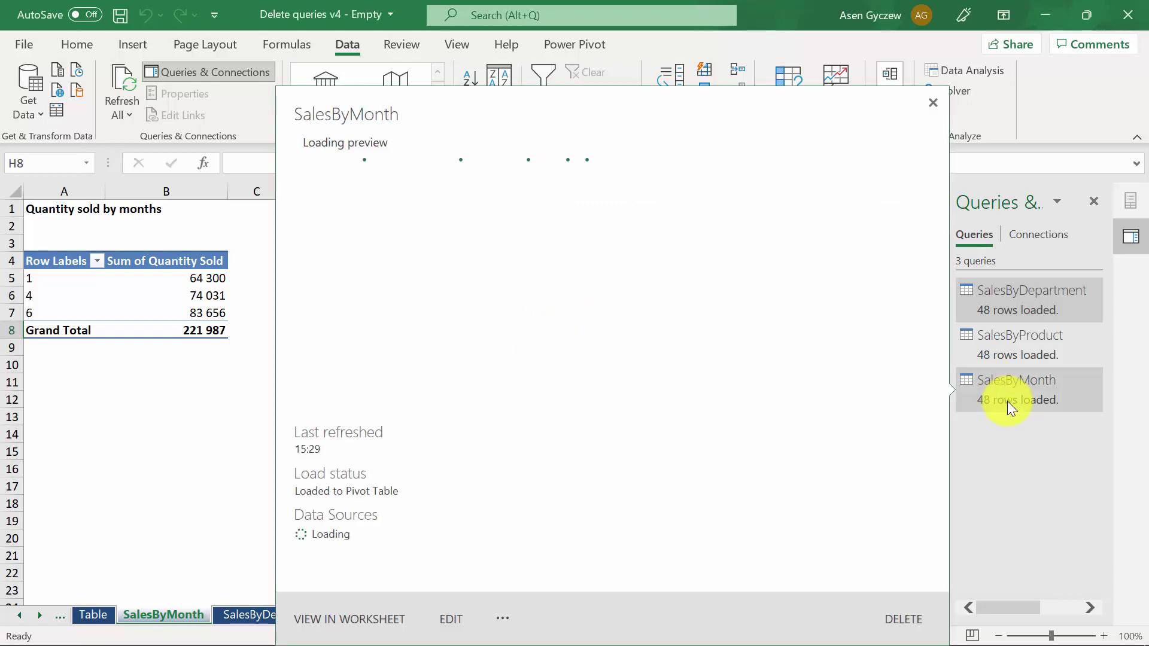
Delete the SalesByMonth query in Power Query Editor.
left_click(1007, 401)
double_click(1007, 401)
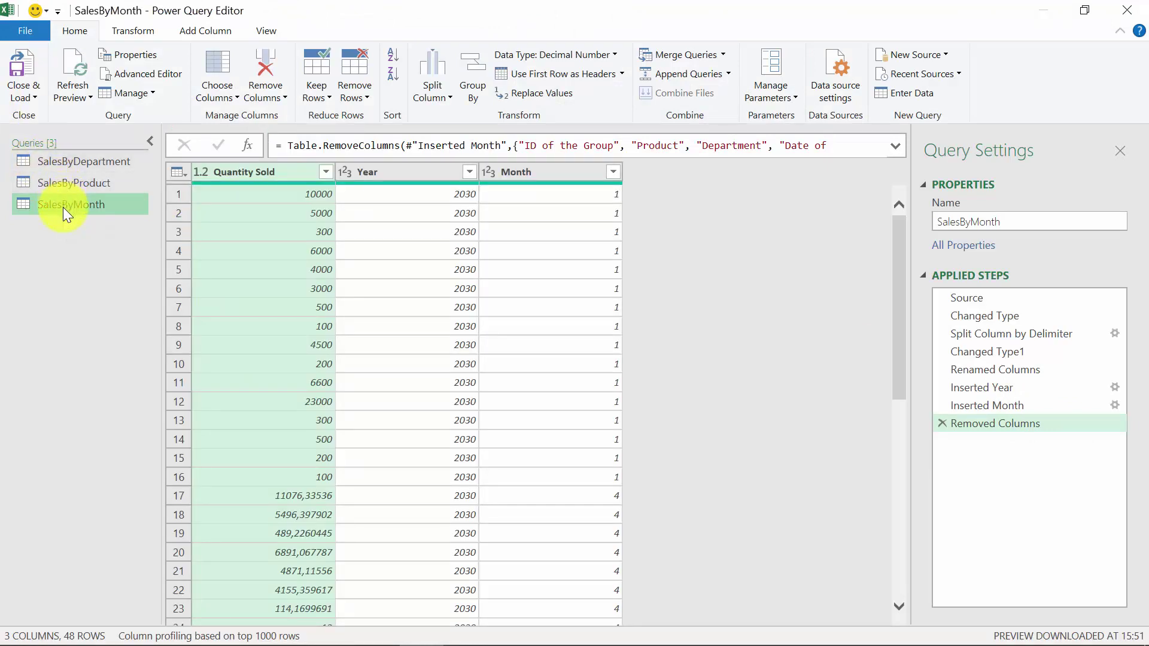
key("Delete")
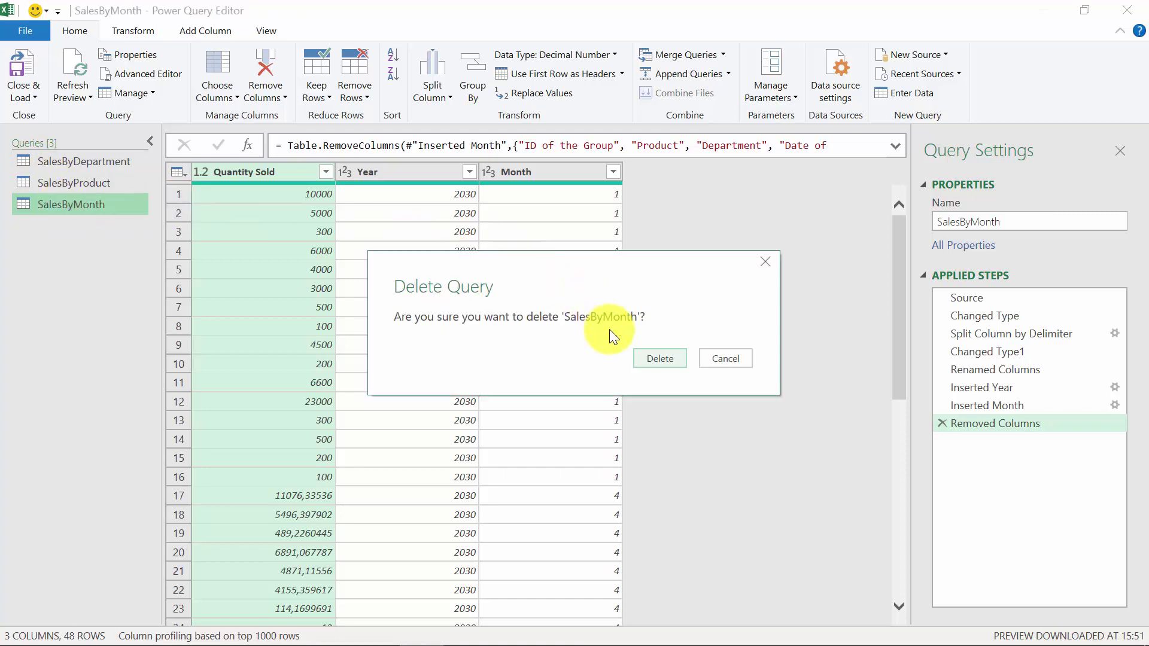
left_click(659, 359)
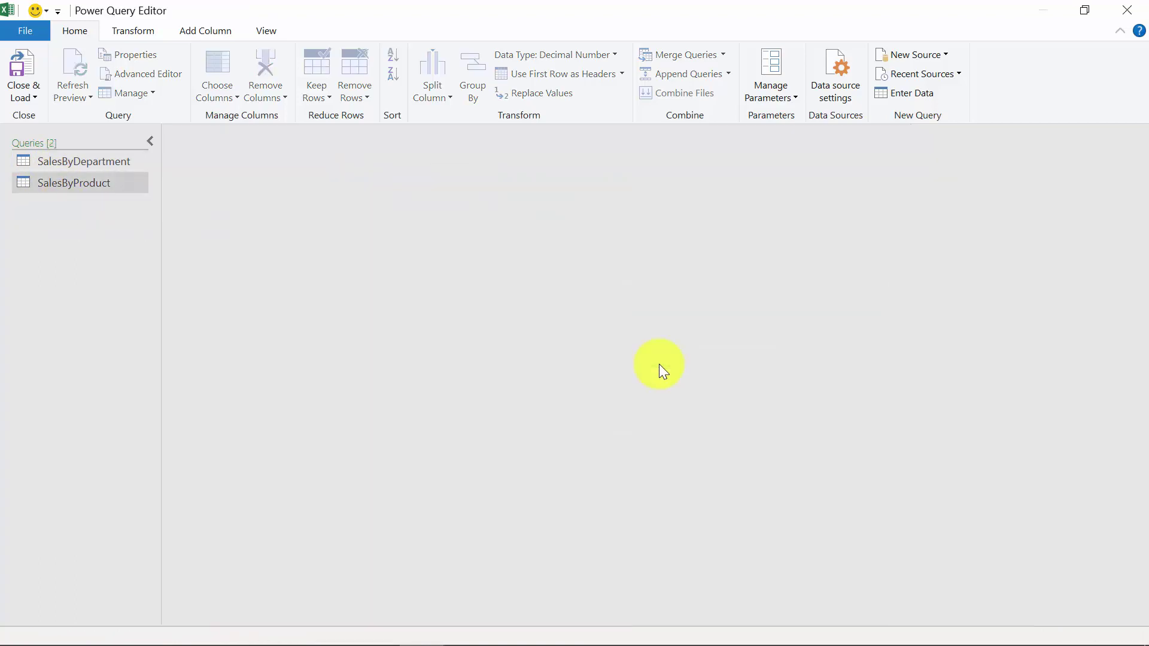
Close & Load back to the workbook, which now lists two queries.
left_click(30, 31)
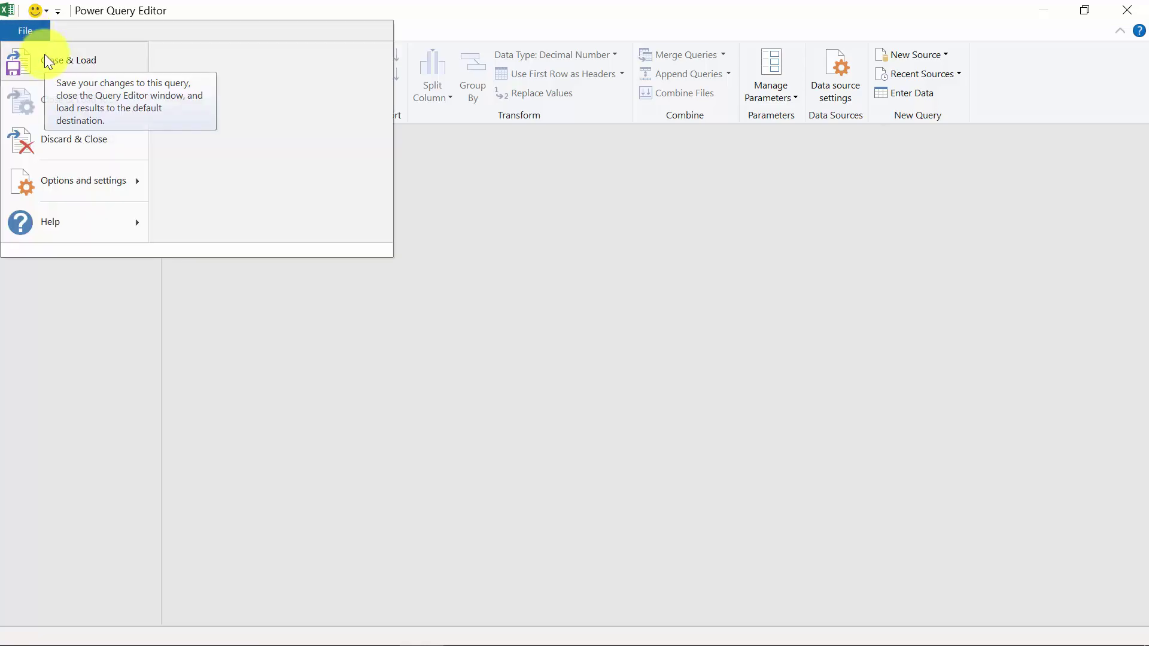
left_click(44, 54)
left_click(412, 313)
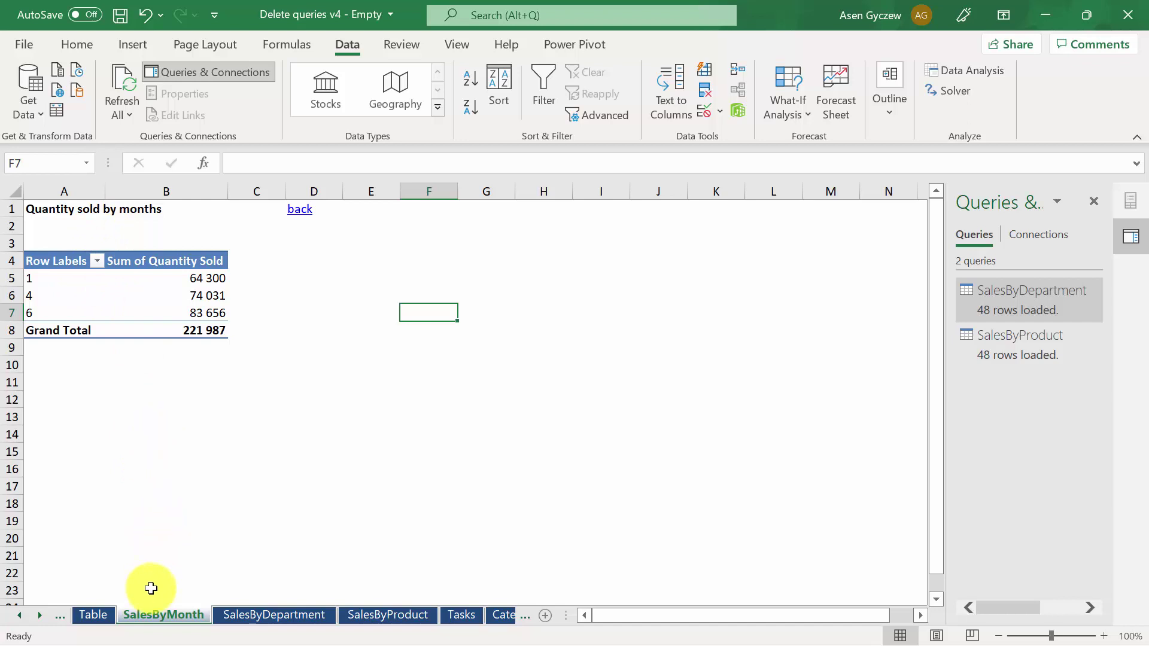
Check the month 4 total in B6, then jump to the SalesByProduct pivot via its query.
left_click(173, 301)
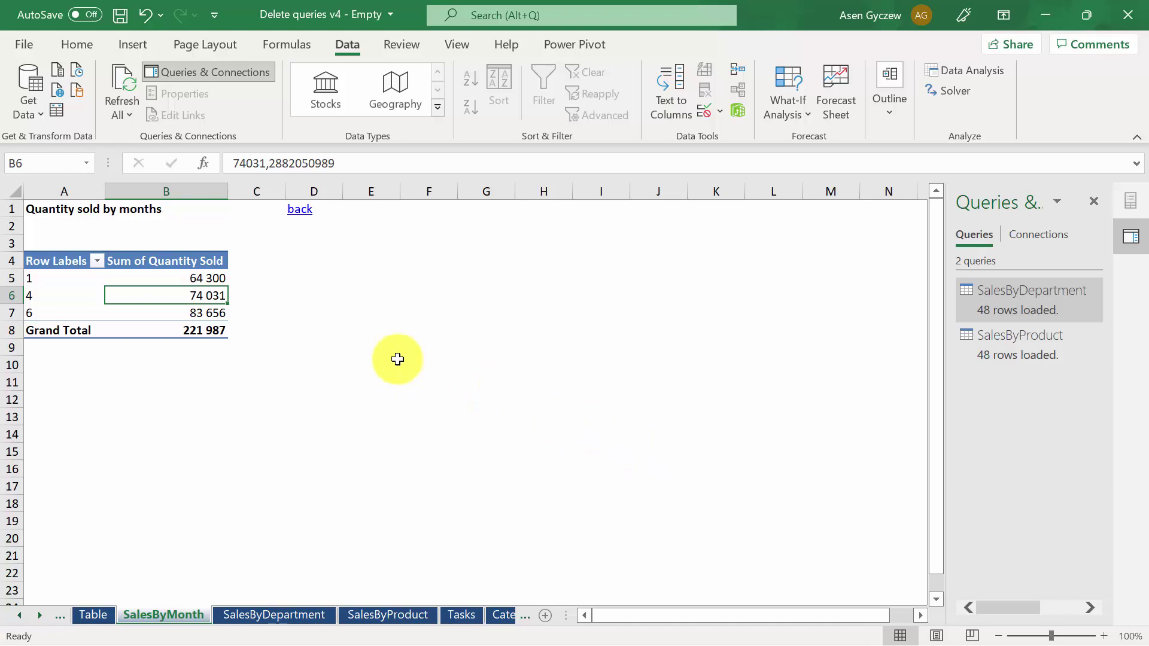
left_click(1015, 353)
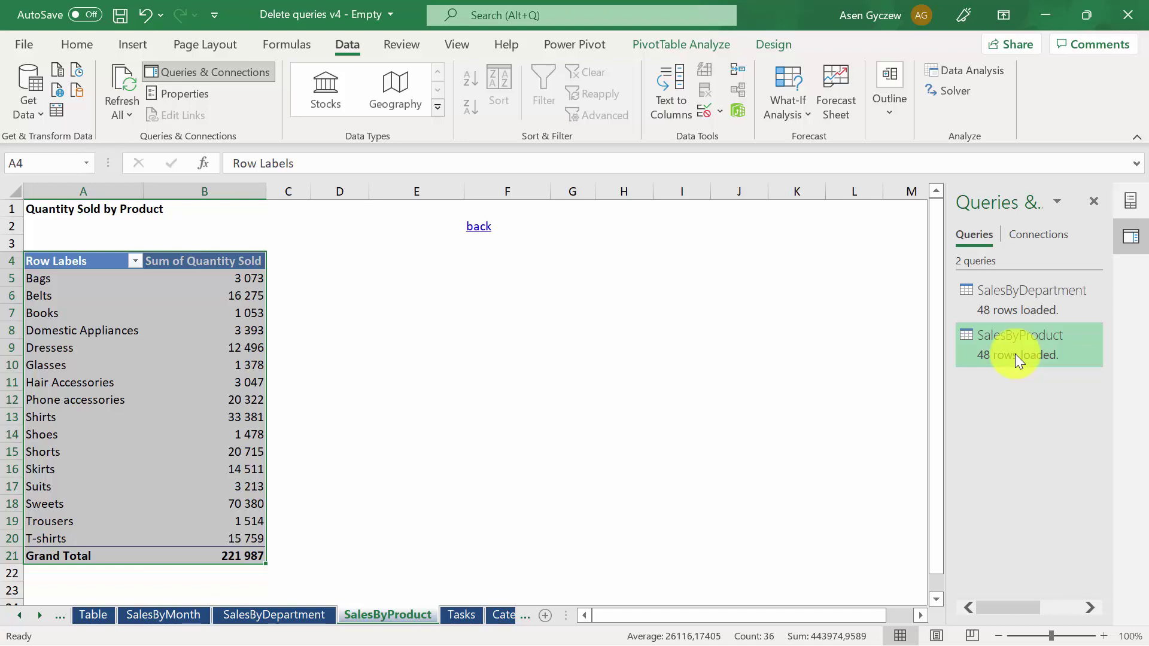
key("Delete")
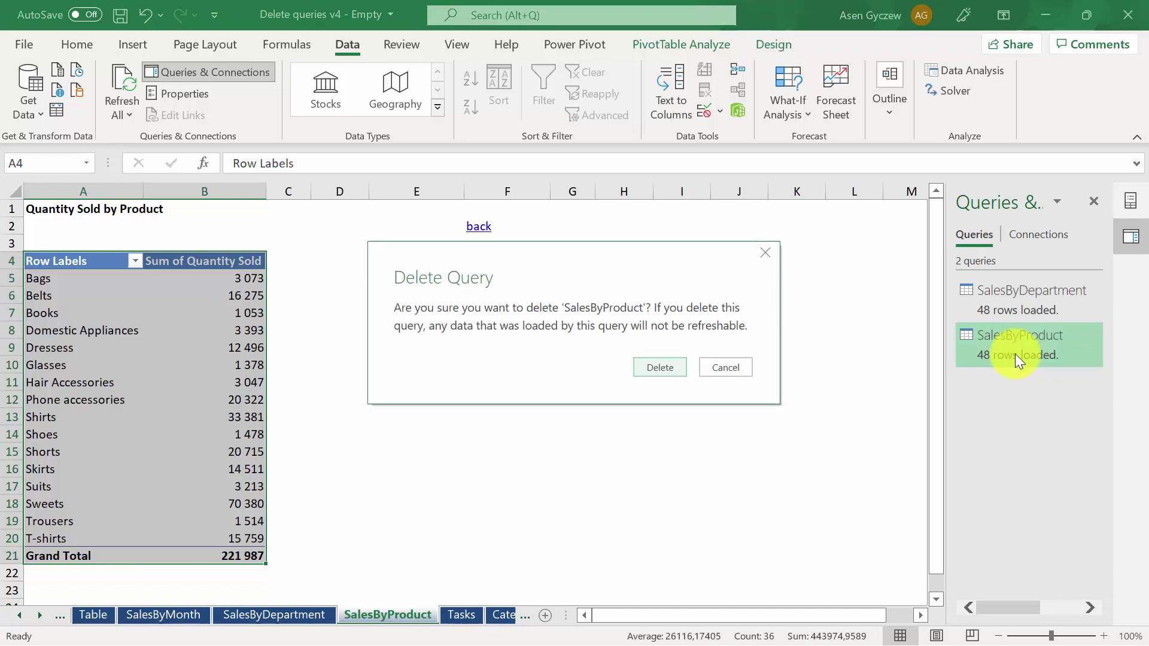
left_click(712, 368)
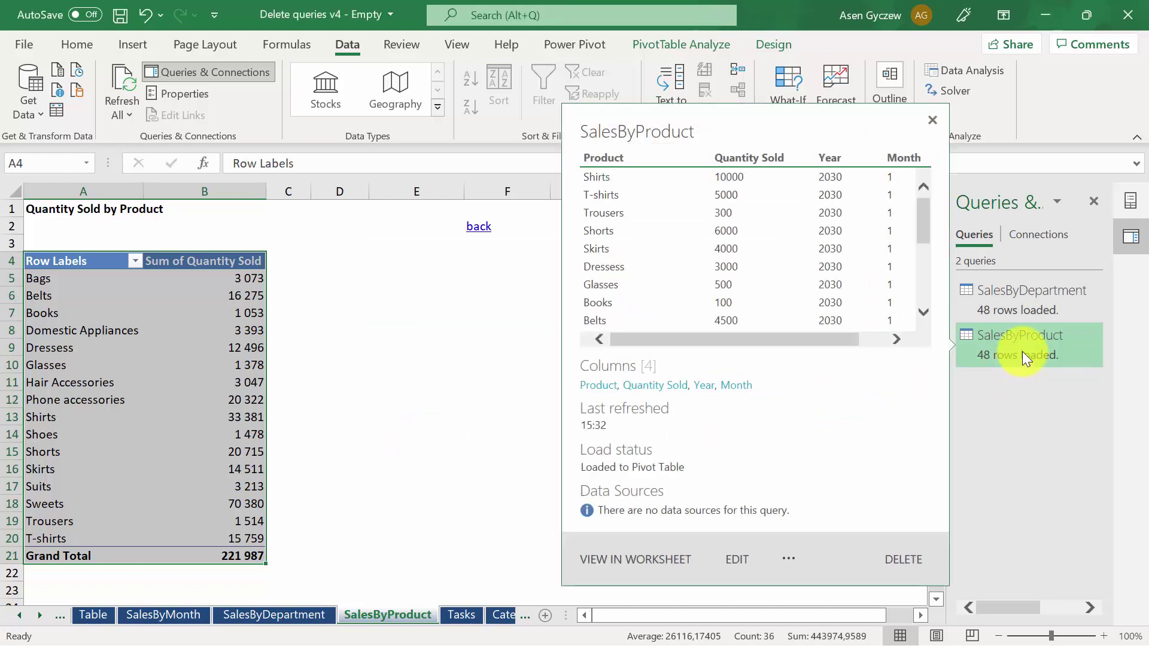
right_click(1022, 351)
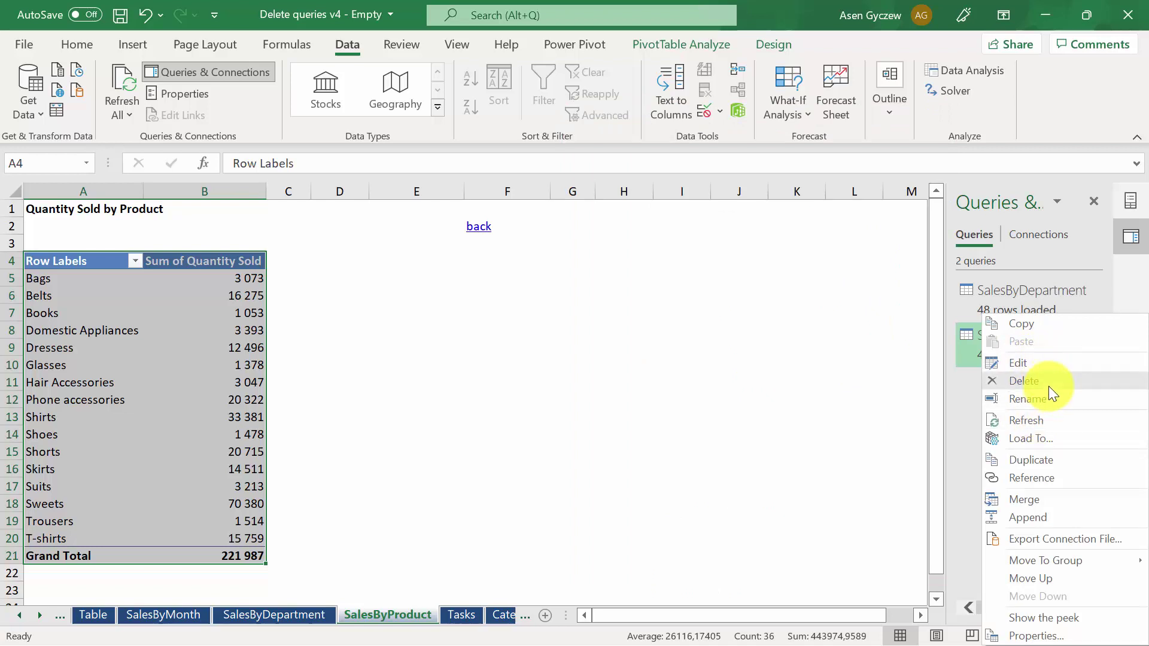
left_click(661, 387)
left_click(660, 386)
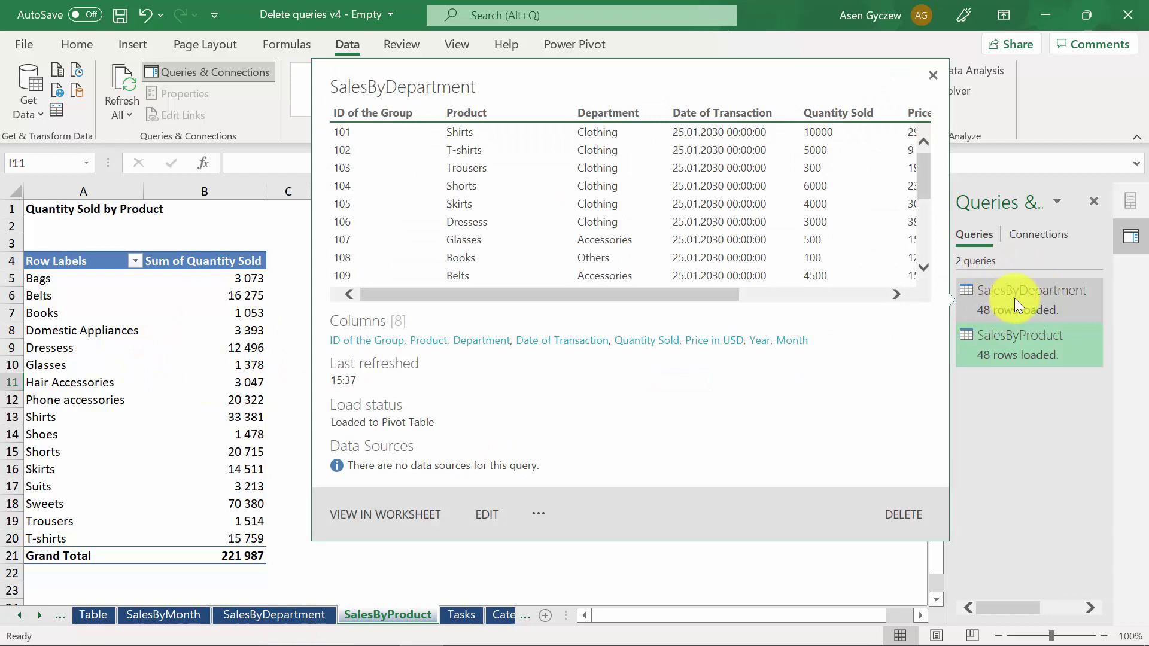
Select the SalesByDepartment pivot range A4:B10 and delete it, leaving its query connection only.
left_click(1022, 297)
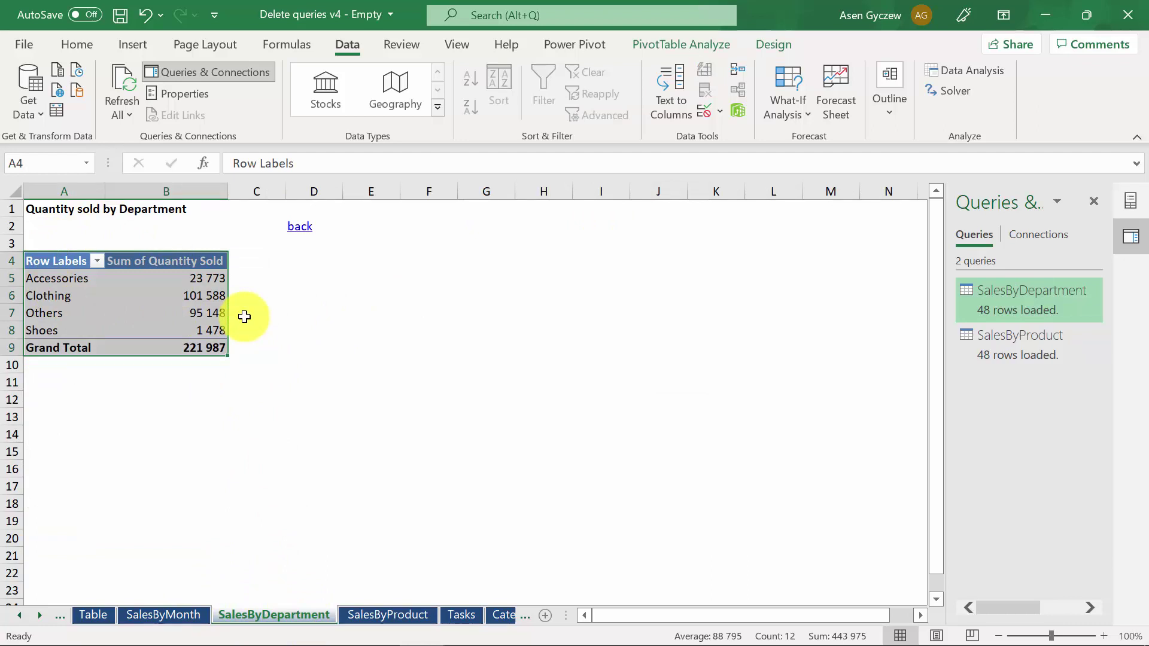
left_click(165, 284)
left_click_drag(76, 261, 207, 359)
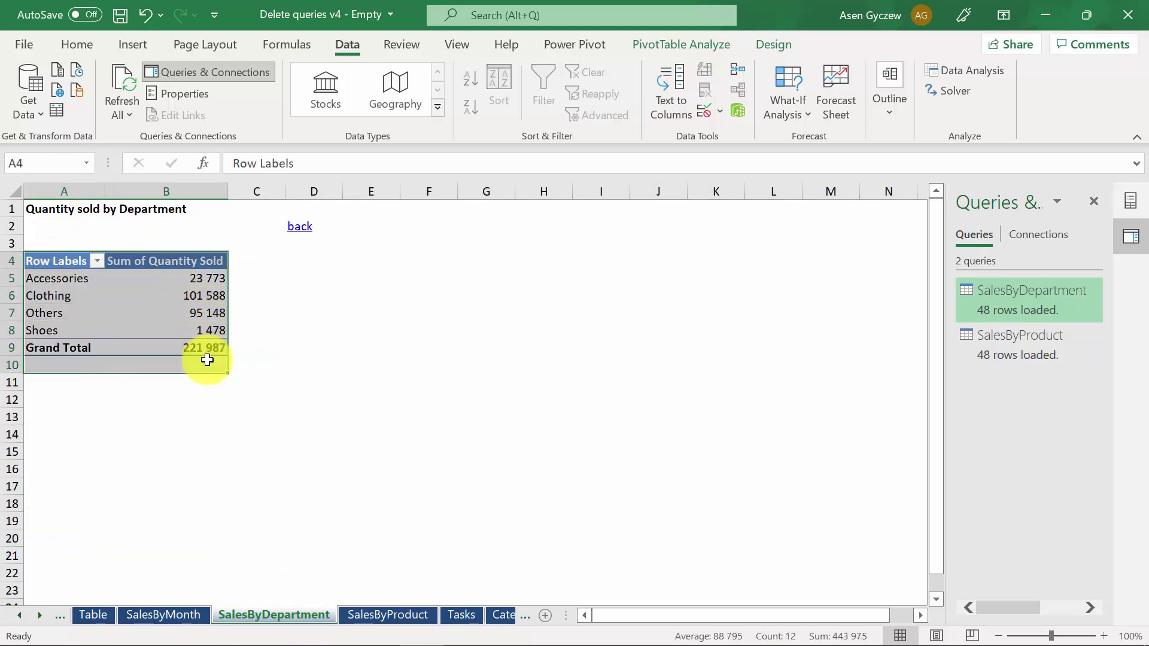
key("Delete")
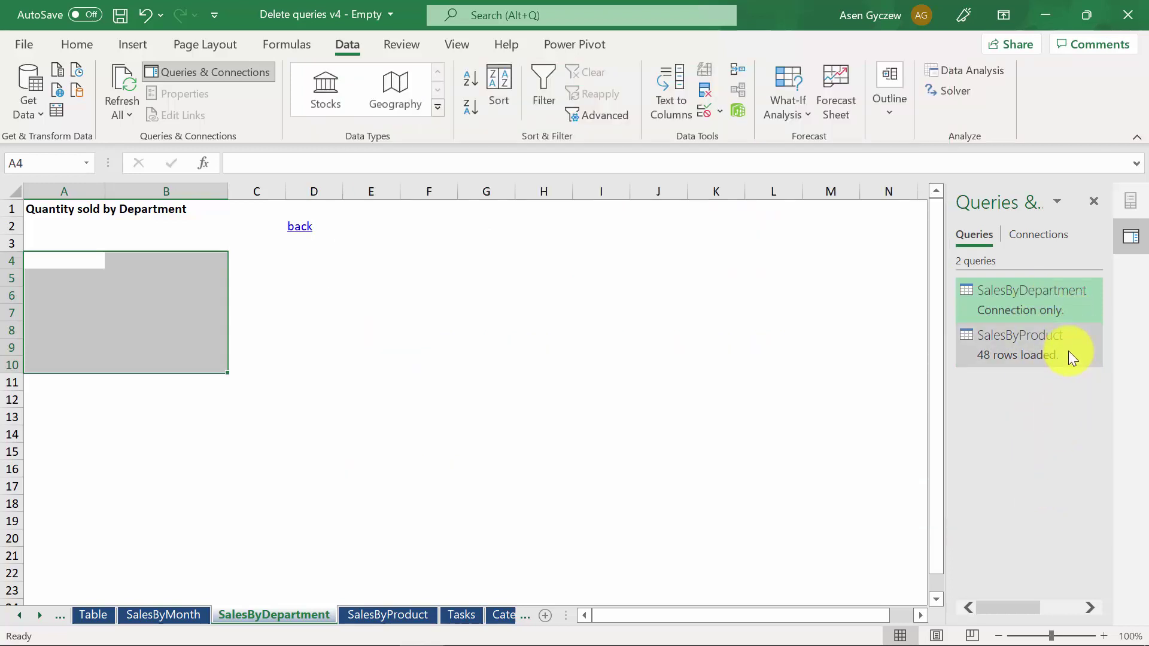
mouse_move(1034, 306)
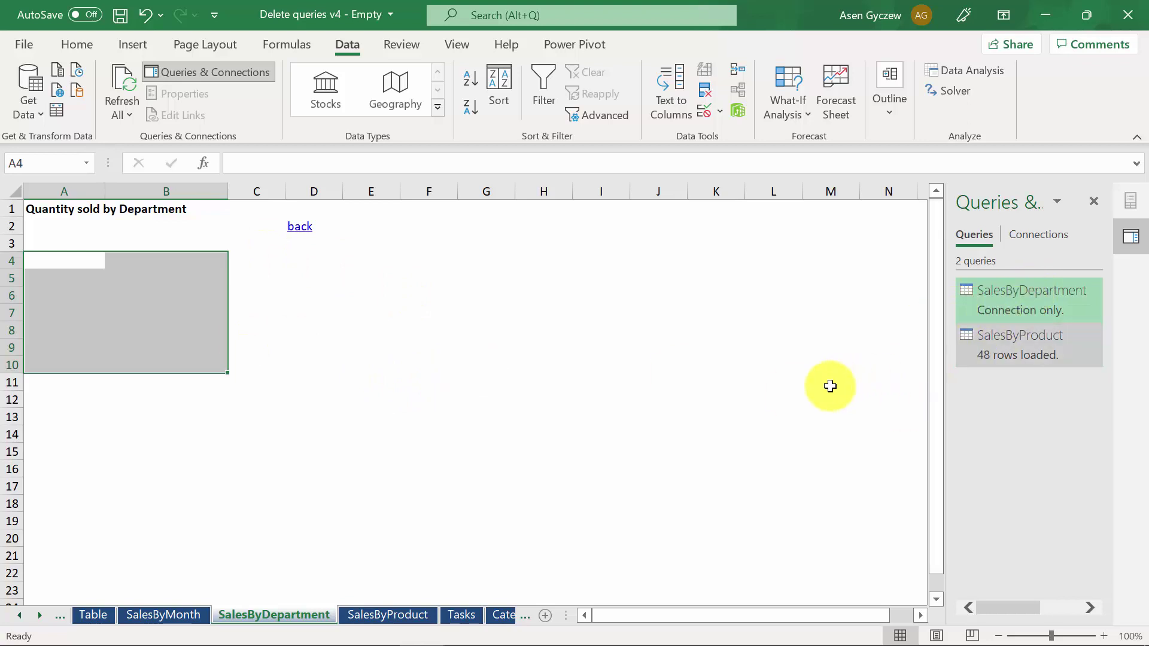
Set SalesByDepartment to load as a PivotTable Report on the existing sheet at cell A5.
left_click(879, 382)
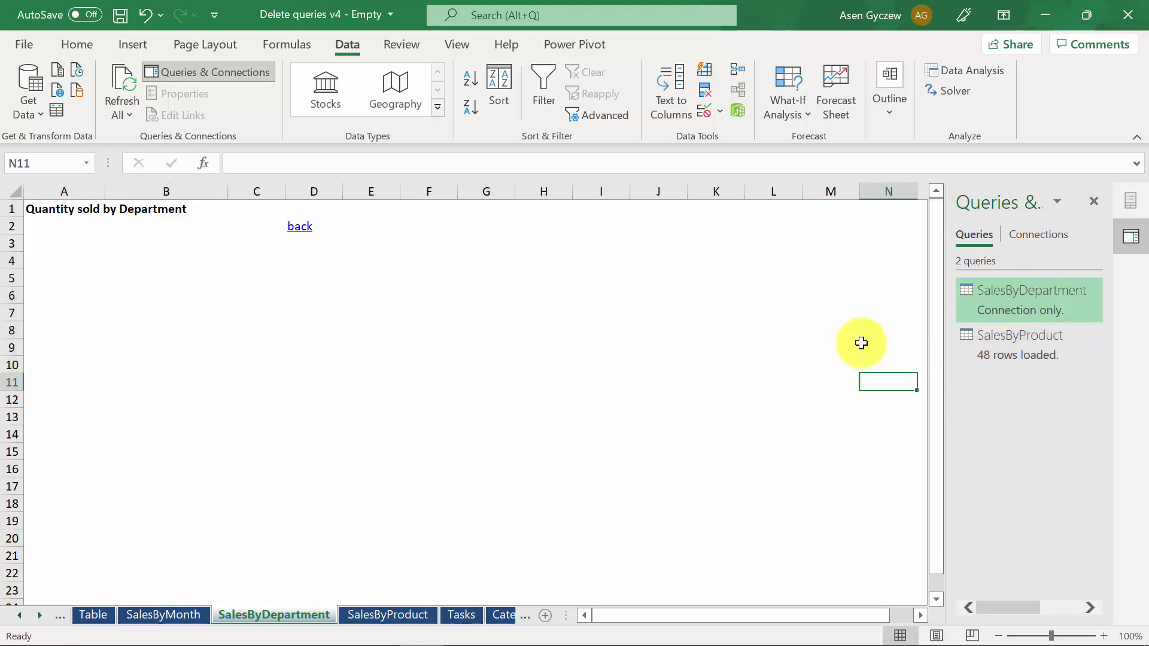
left_click(482, 325)
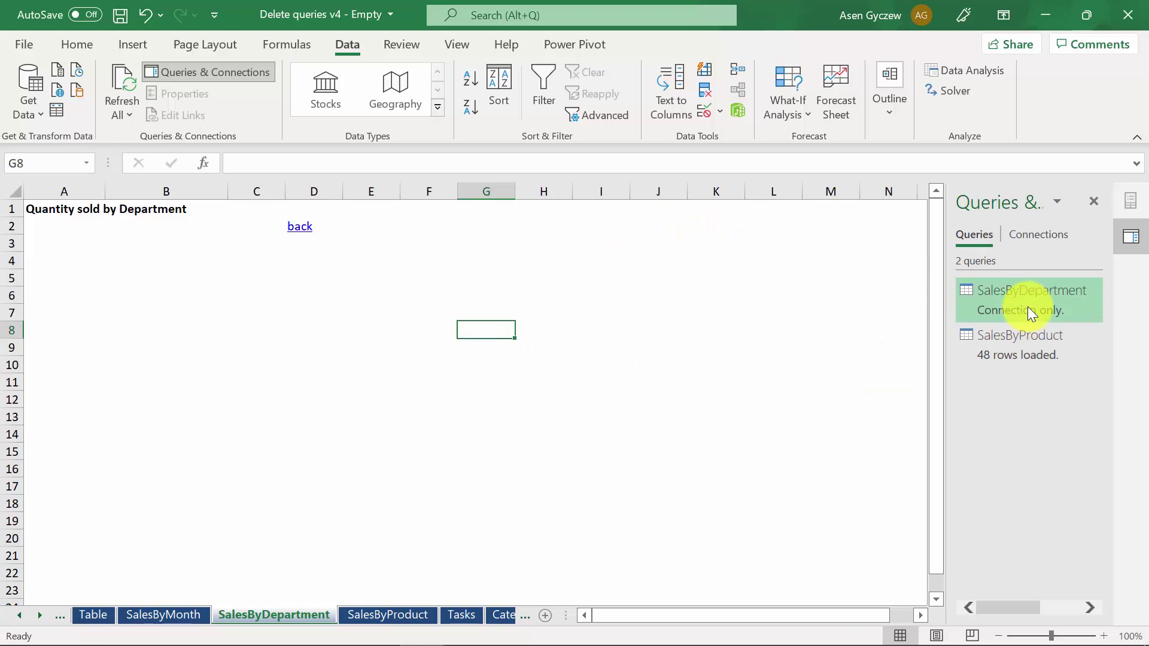
right_click(1084, 314)
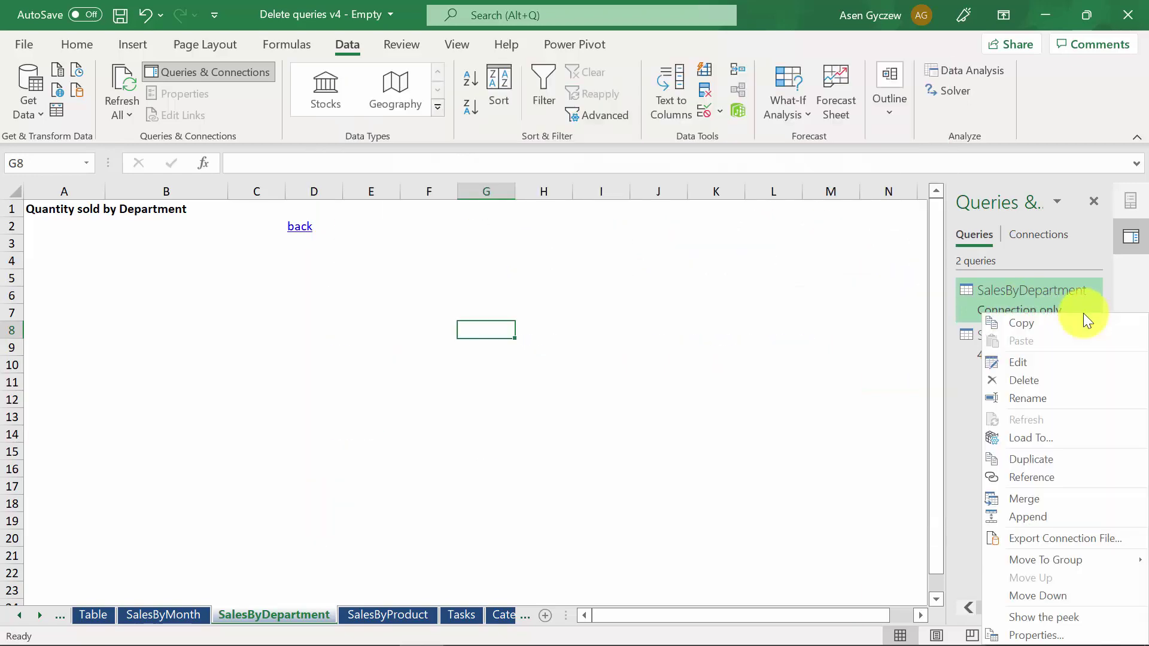
left_click(1046, 437)
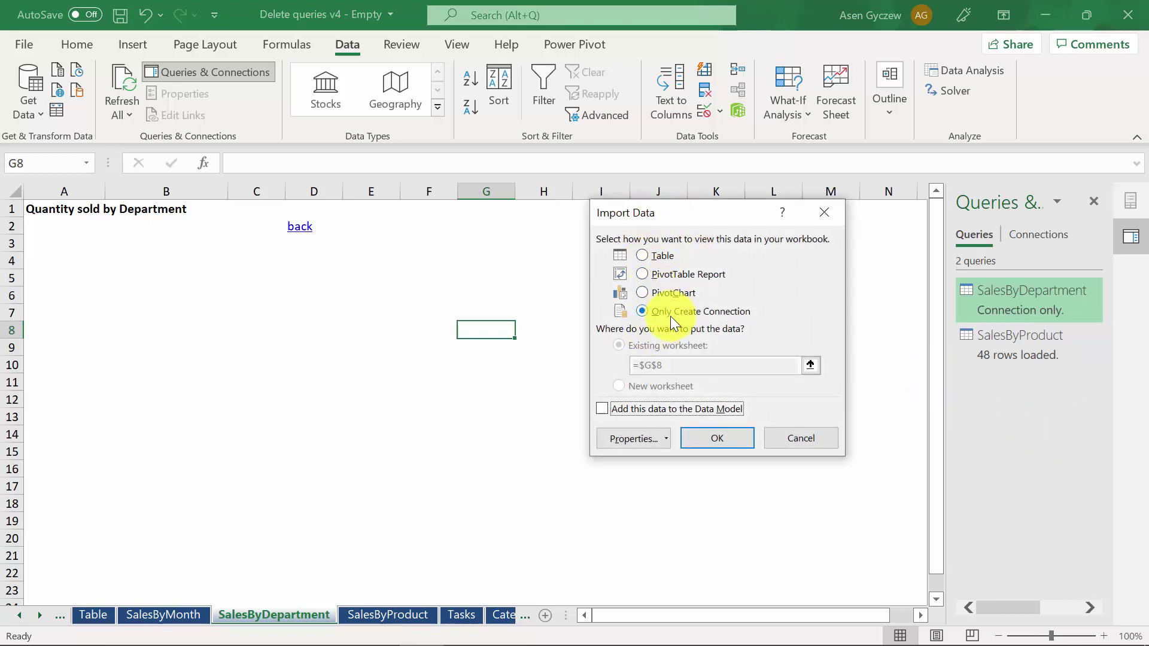
left_click(705, 273)
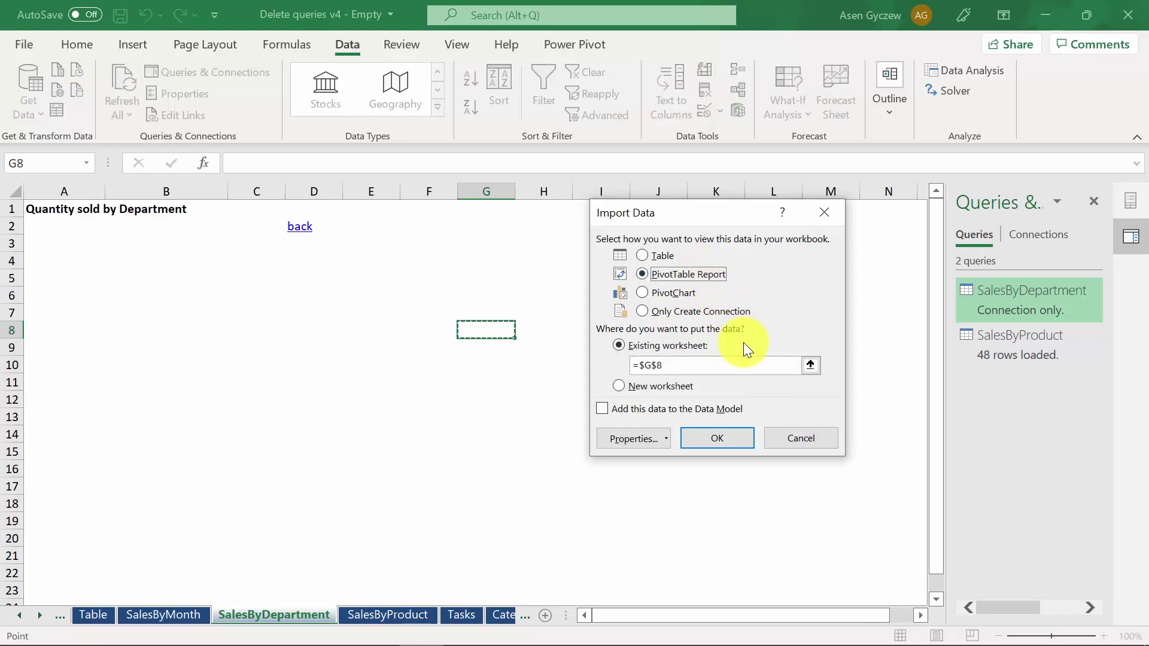
left_click(49, 277)
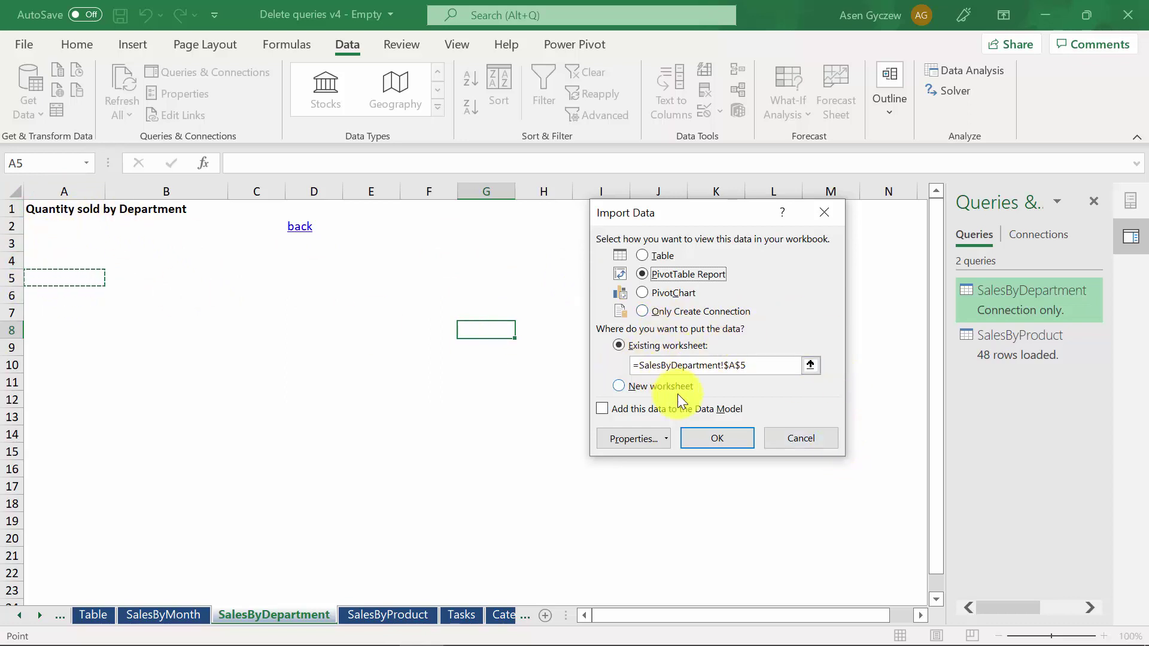
Confirm the load and build the pivot summing Quantity Sold by Department, totalling 221987,4794.
left_click(720, 439)
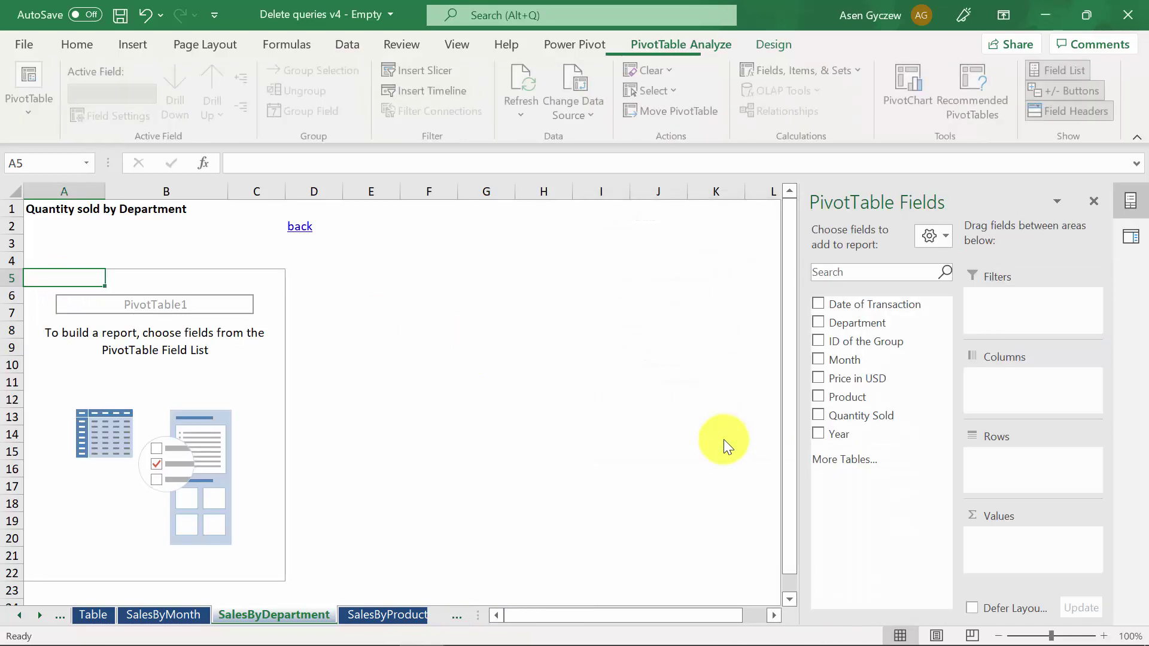
left_click(814, 322)
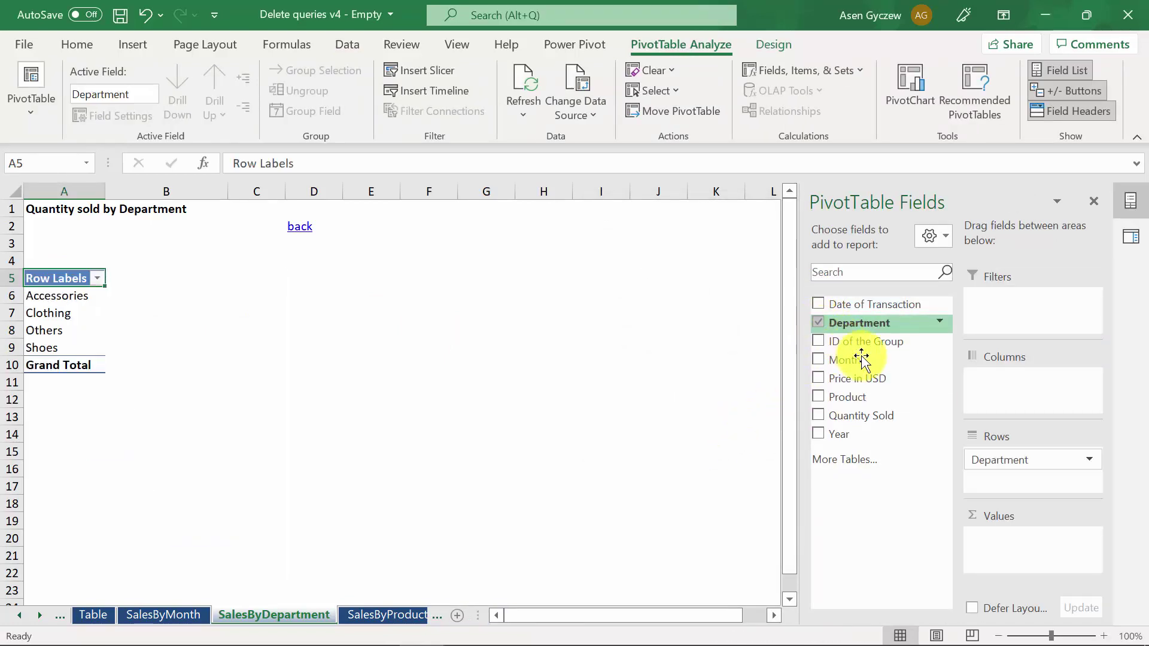
left_click(849, 417)
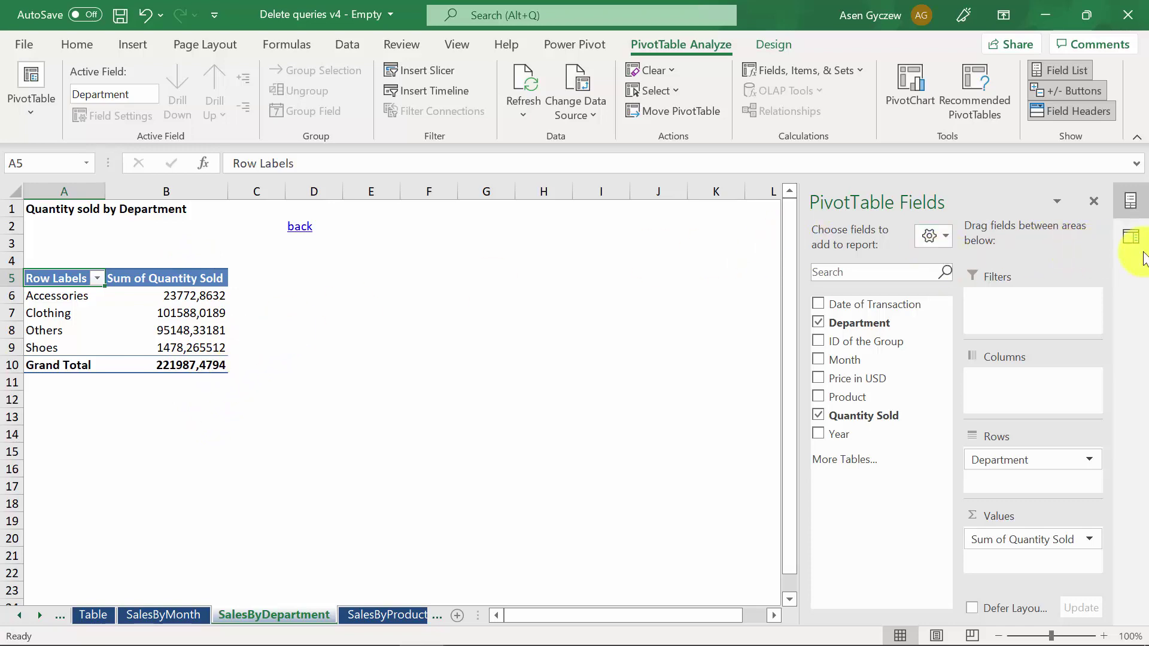
left_click(1130, 237)
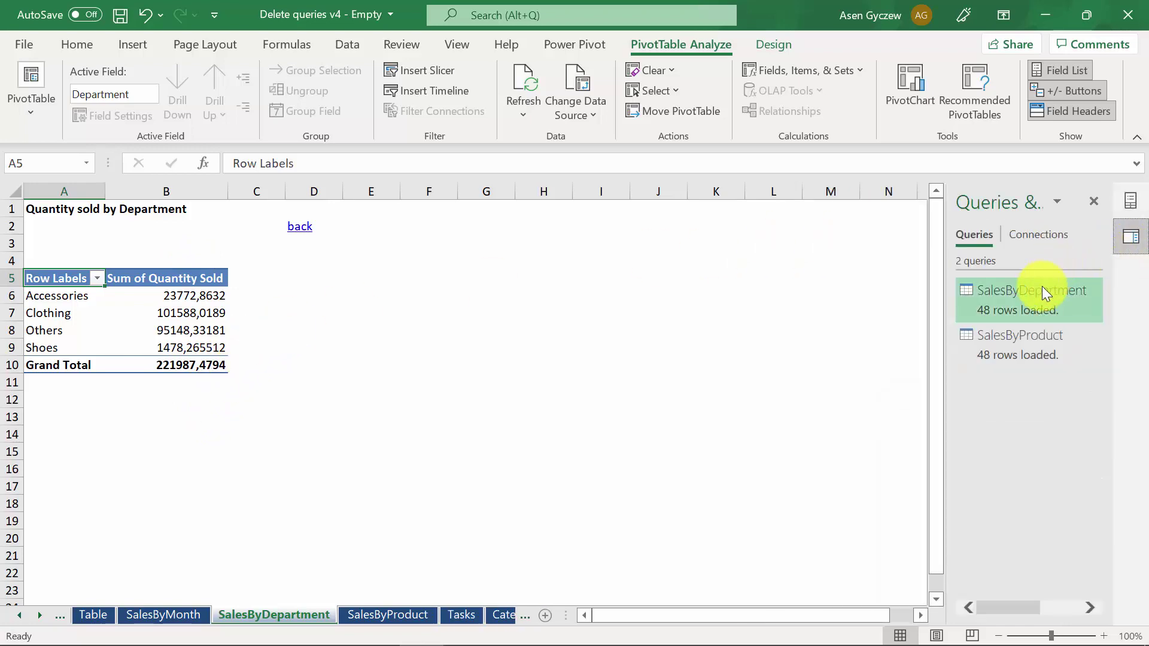
mouse_move(1042, 289)
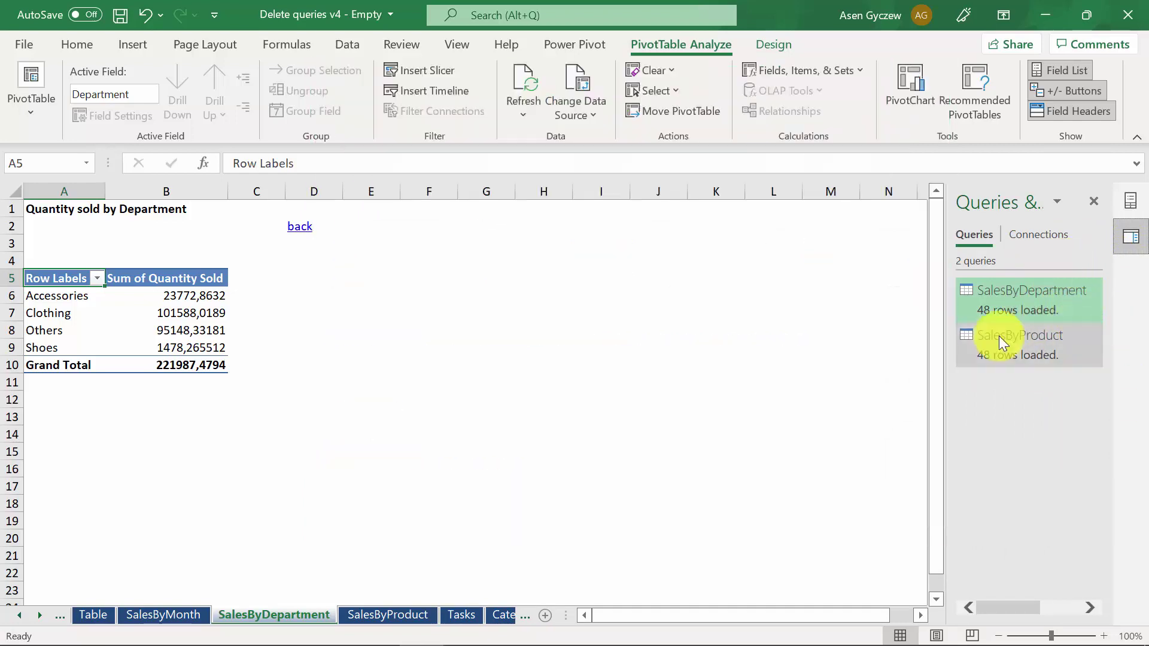
left_click(547, 440)
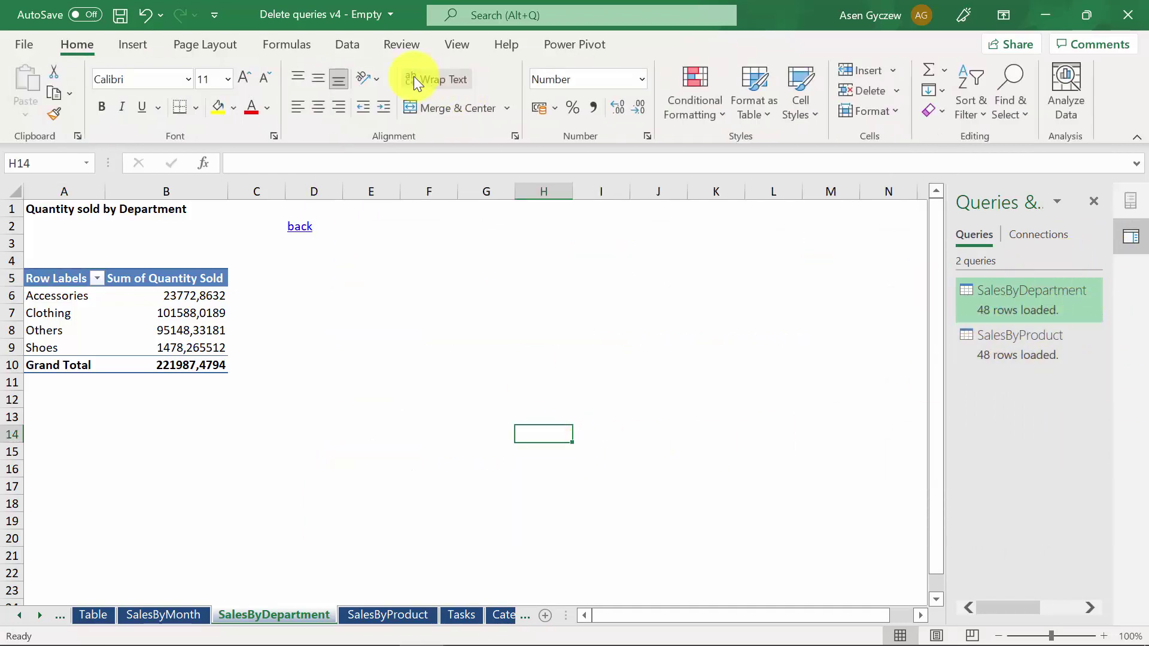
left_click(351, 41)
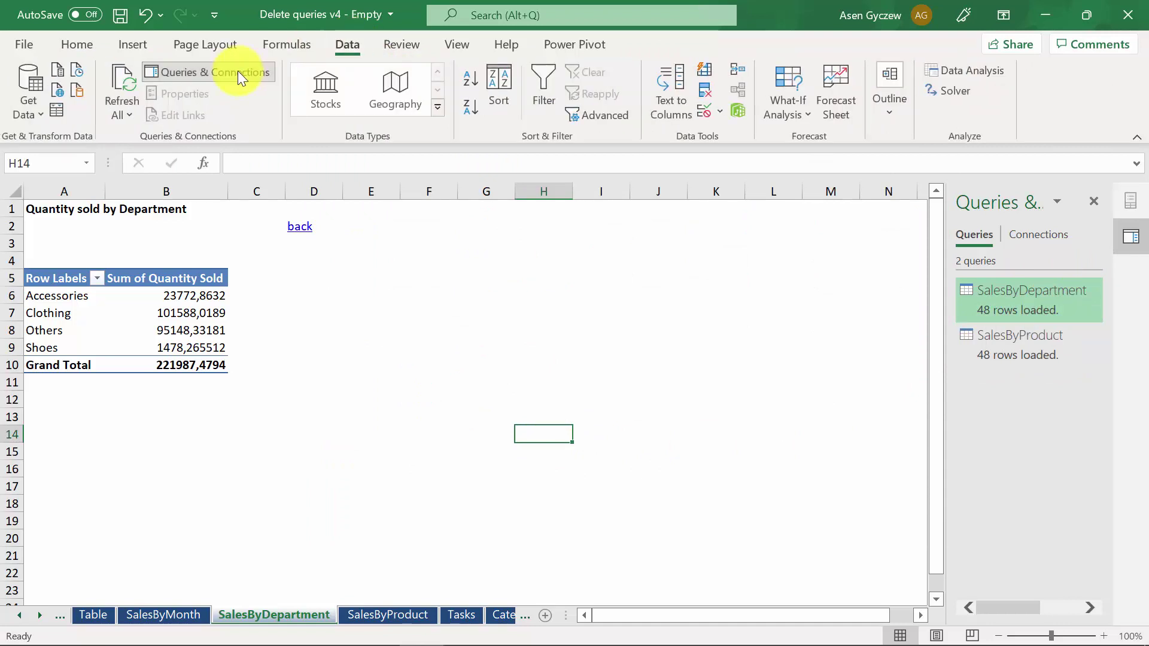
left_click(266, 366)
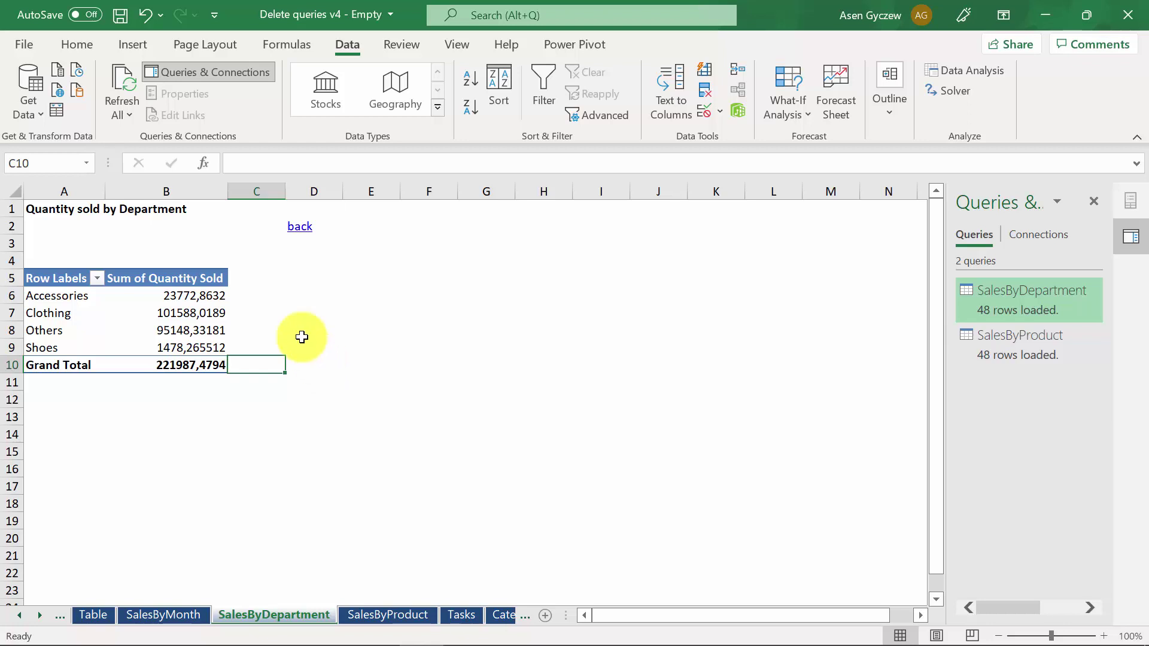
mouse_move(204, 346)
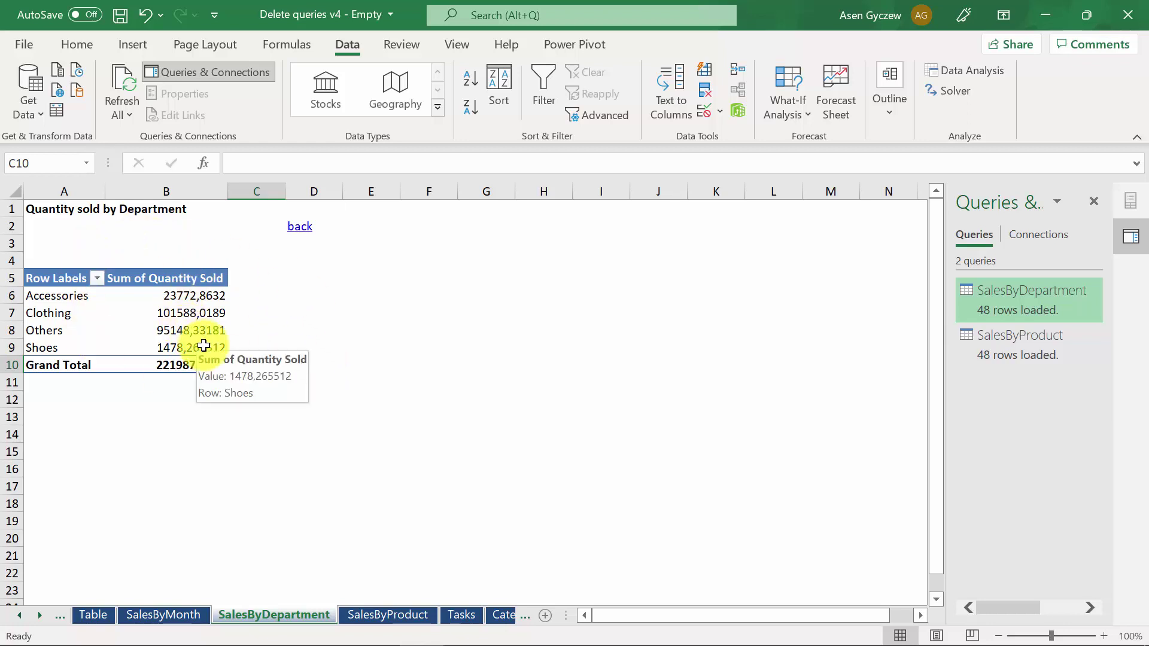